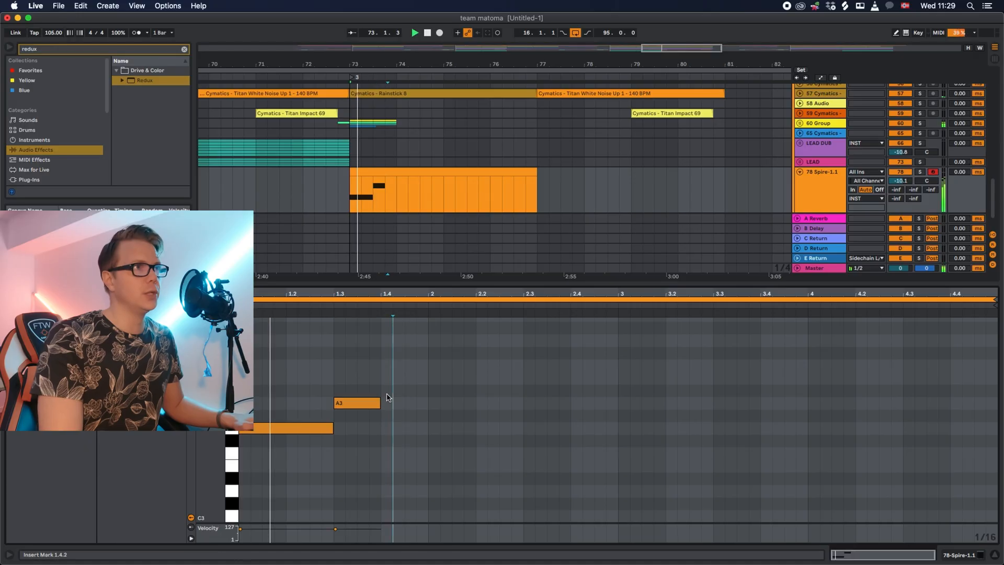
Step: Extend the Spire melody with B3 at beat 1.4, one-bar D4 and F#4 notes in bars 2 and 3, and three rising notes in bar 4
left_click_drag(393, 391, 419, 406)
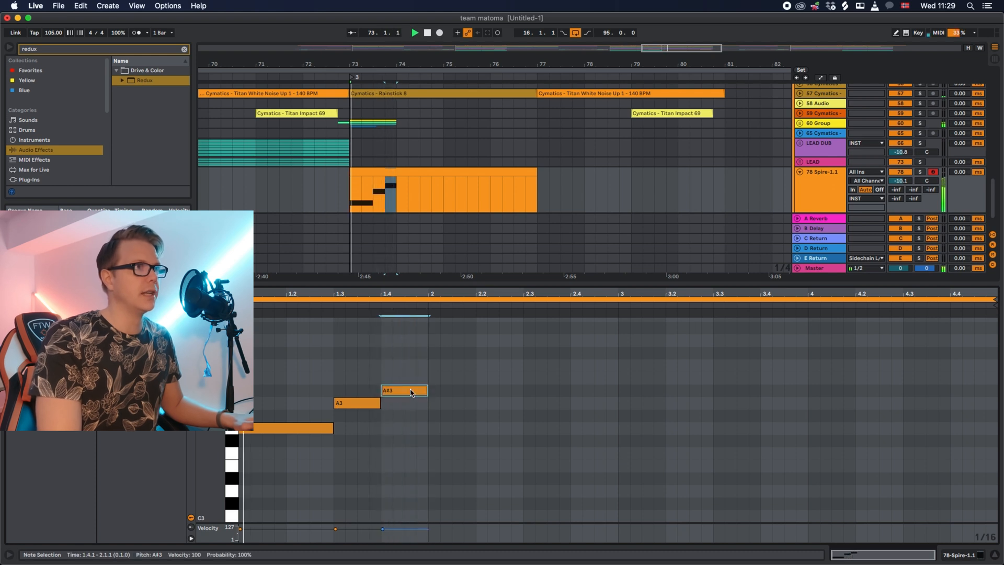
scroll(455, 402, "up", 3)
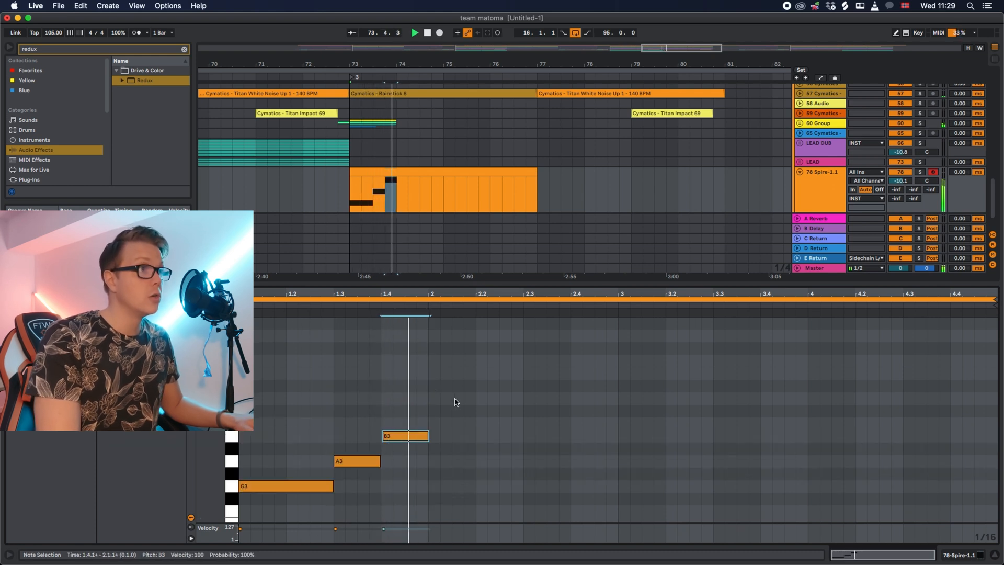
left_click_drag(440, 401, 614, 420)
scroll(417, 415, "down", 8)
scroll(417, 415, "up", 5)
scroll(522, 391, "down", 4)
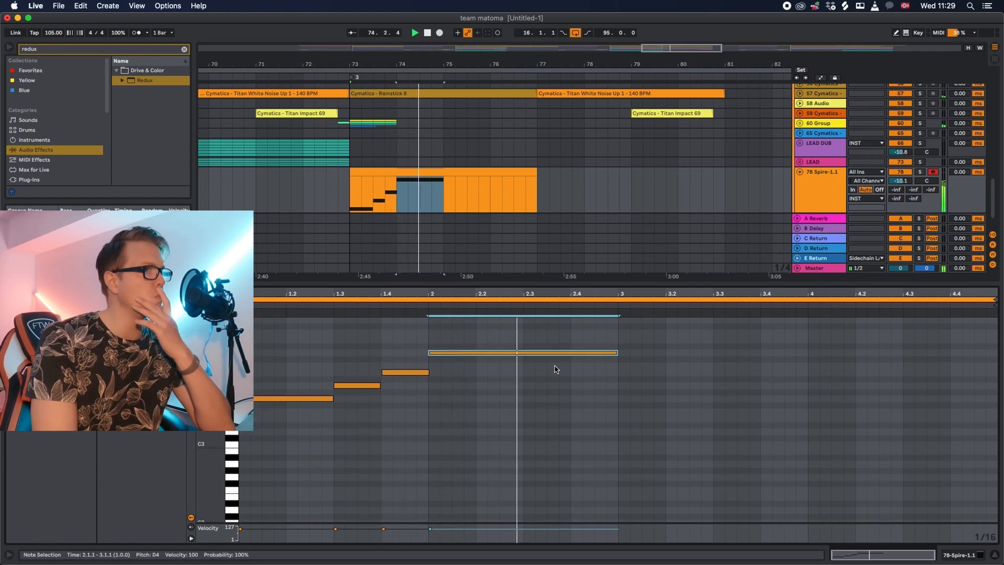
scroll(624, 398, "up", 3)
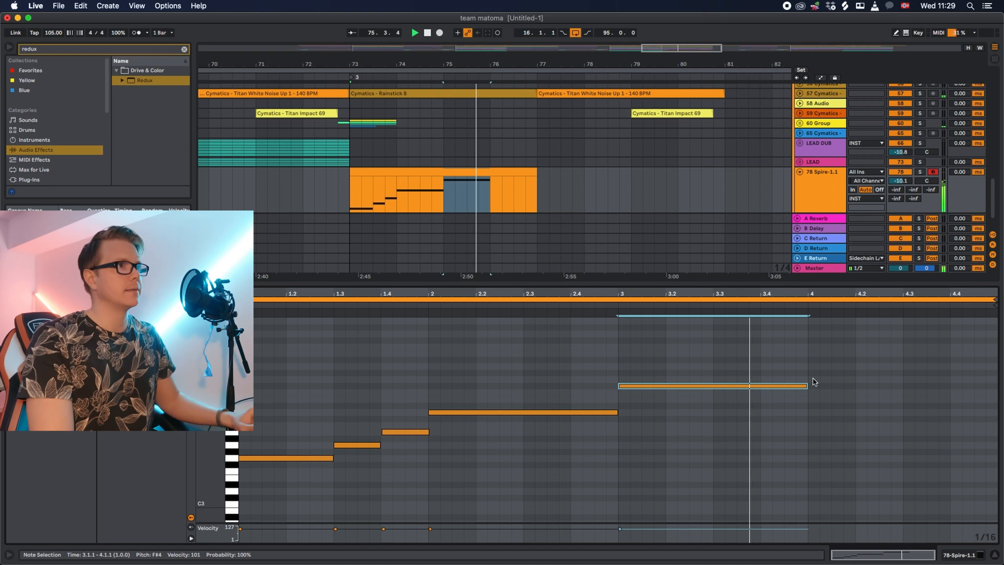
double_click(814, 378)
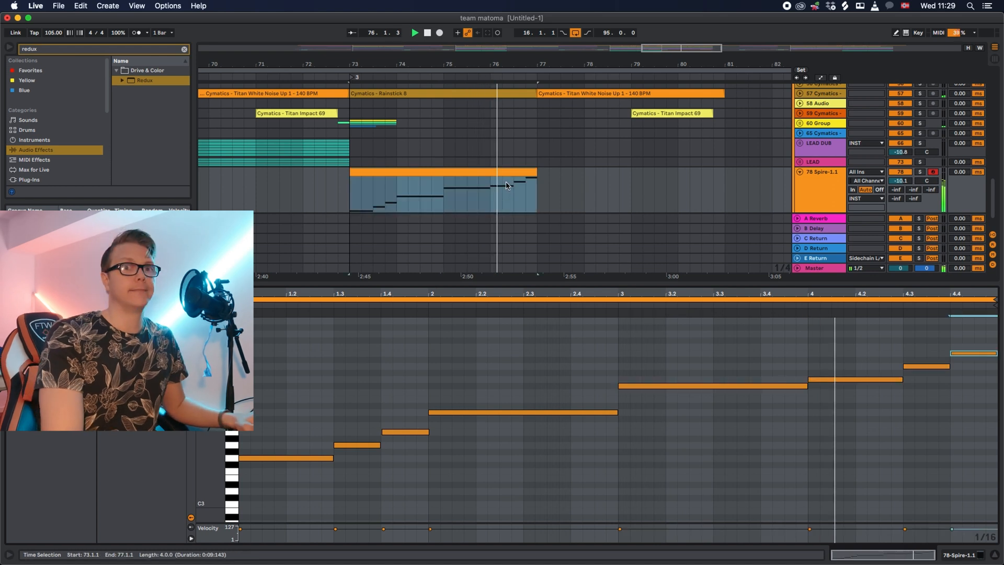
Step: Duplicate the four-bar Spire clip to bar 77 and transpose all notes in the copy up an octave
key("super+d")
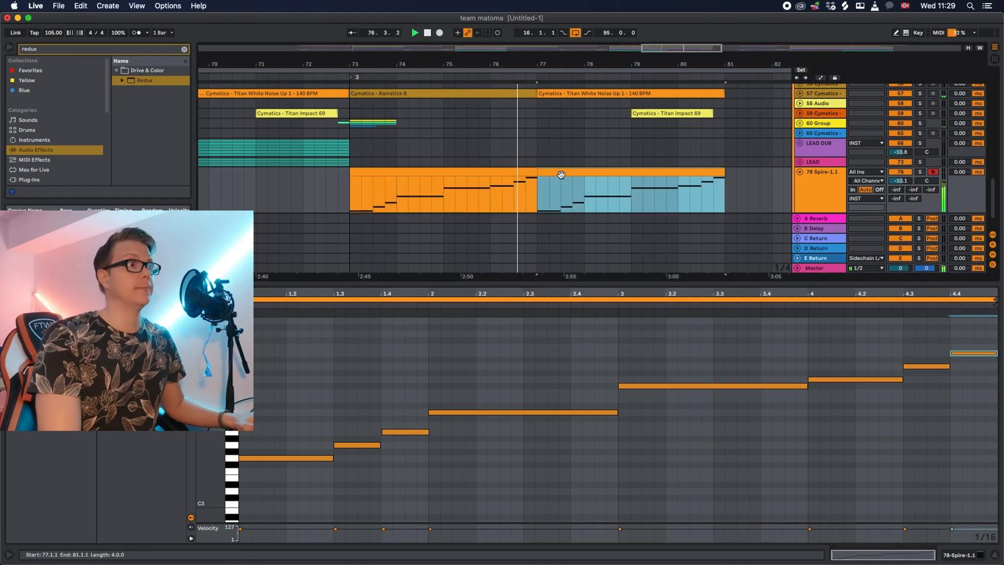
double_click(561, 175)
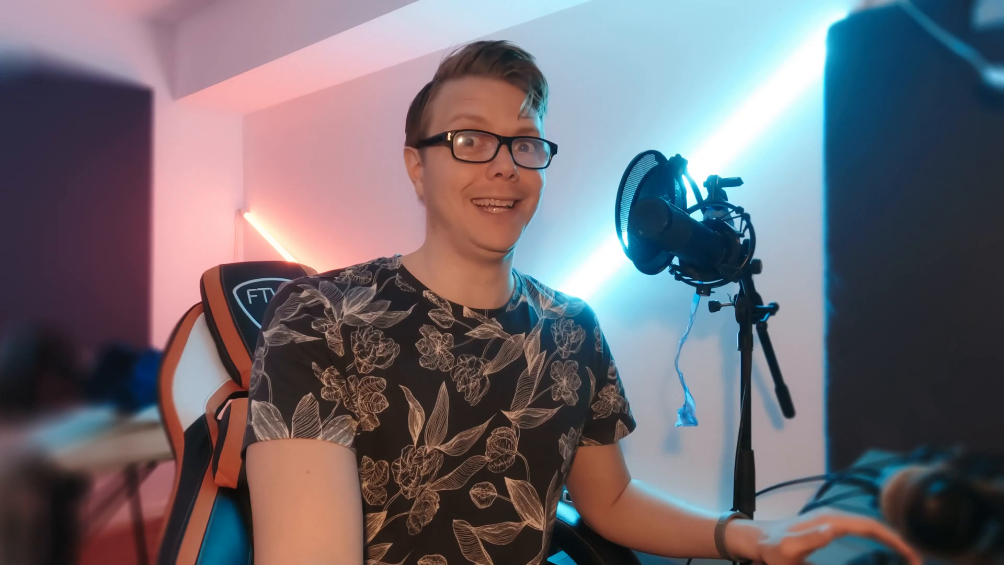
key("super+a")
key("shift+Up")
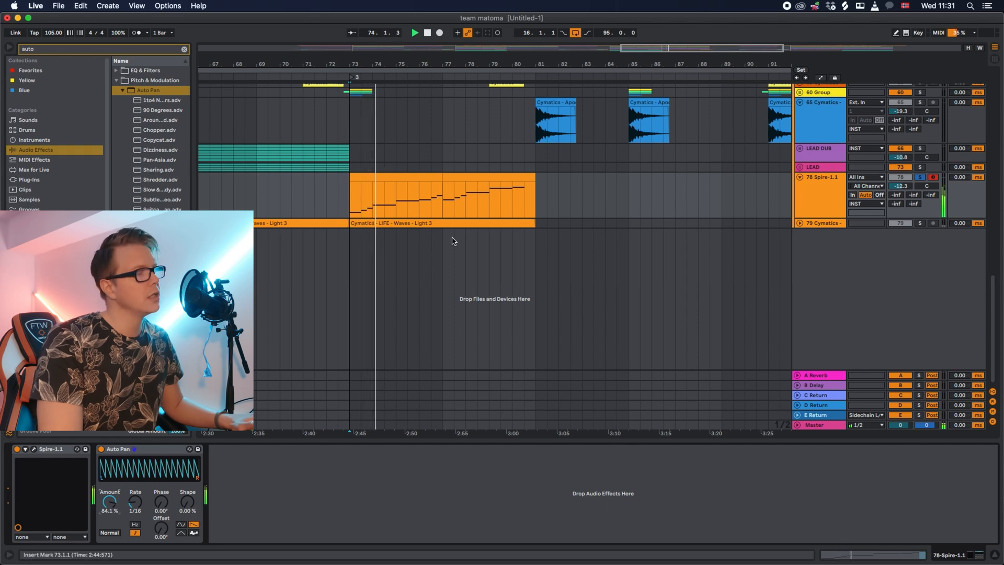
Step: Add the Trackspacer plug-in to the Spire-1.1 track, close its window and play the section from bar 73
left_click(37, 179)
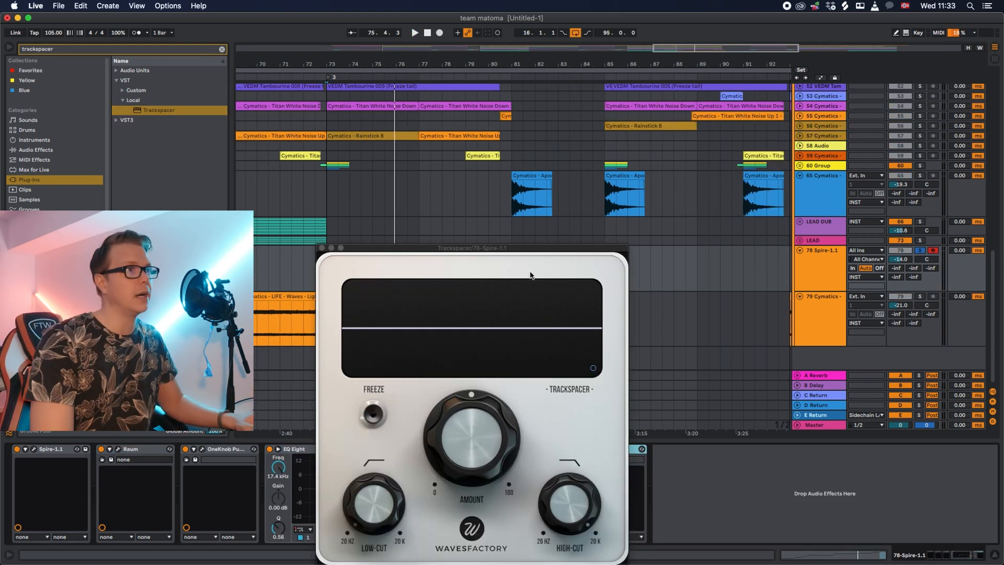
left_click(322, 250)
key("space")
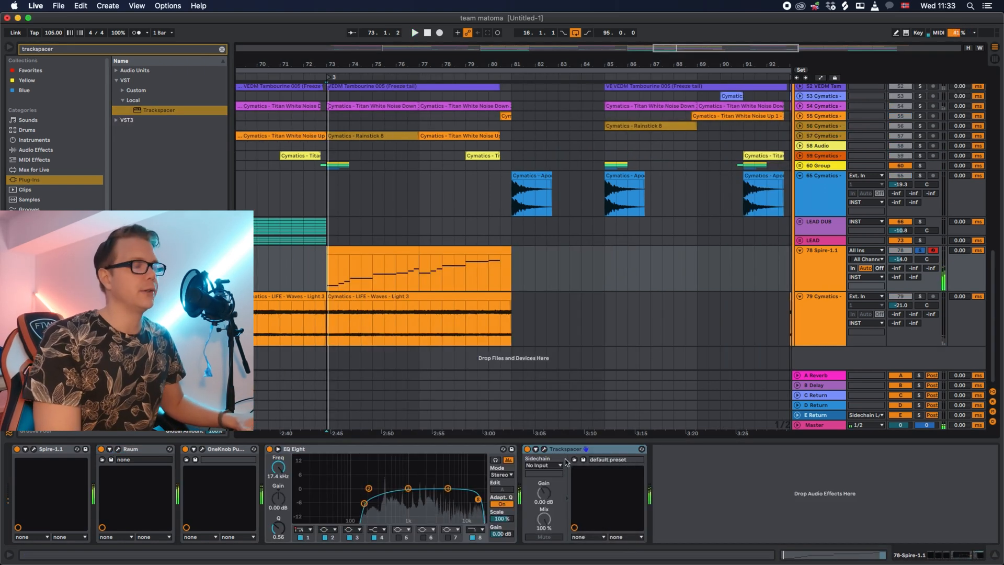
left_click(544, 449)
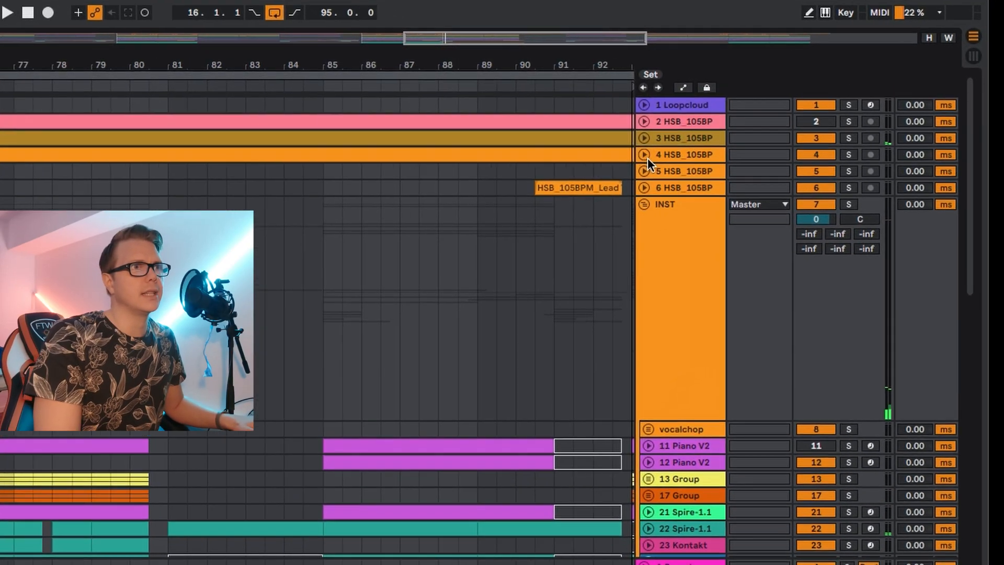
Step: Rename the Spire-1.1 track as NAME
left_click(759, 127)
left_click_drag(819, 240, 834, 181)
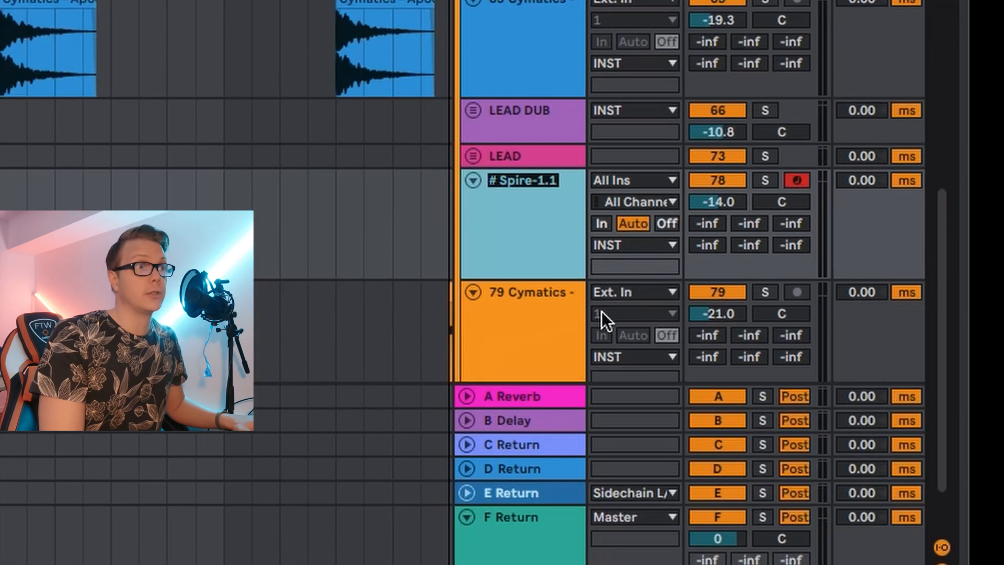
type("NAME")
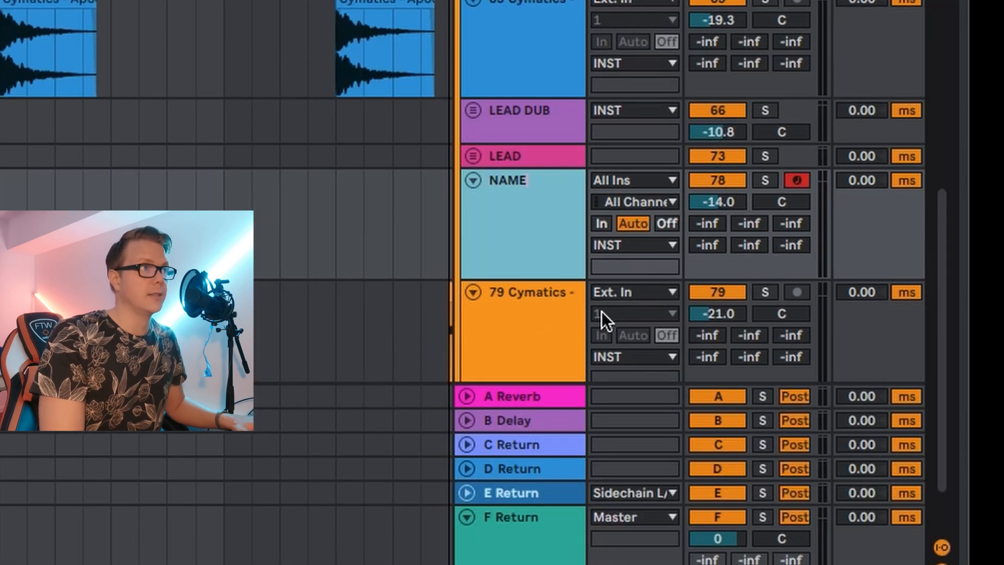
Step: Route the F Return's output to the sidechain input on the NAME track and adjust Trackspacer's low-cut and amount
left_click(602, 312)
left_click(627, 455)
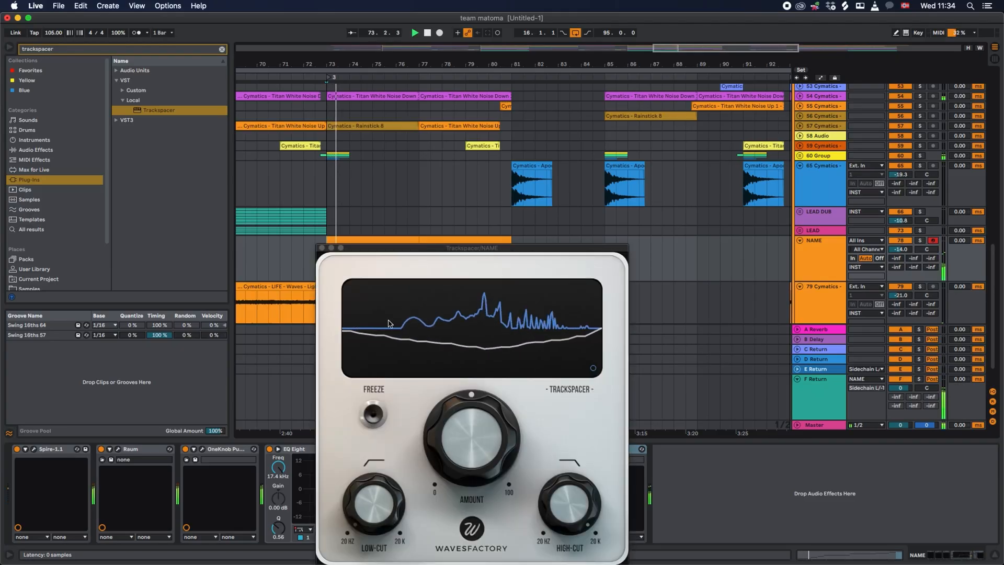
left_click_drag(361, 492, 371, 440)
left_click_drag(455, 422, 462, 485)
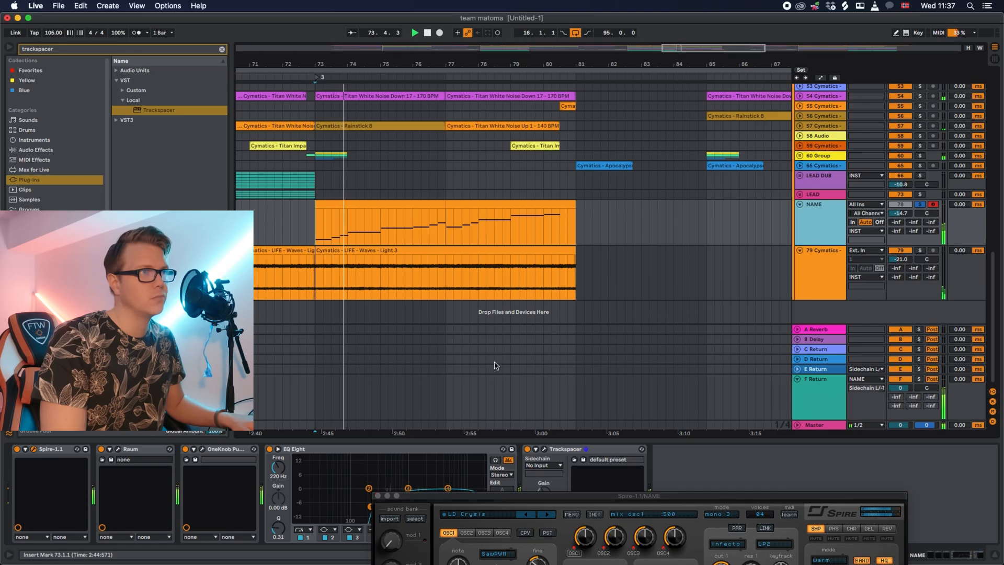
Step: Bring the Spire synth's window into fuller view to examine its LD Crysis patch, and close it
left_click_drag(575, 501, 505, 349)
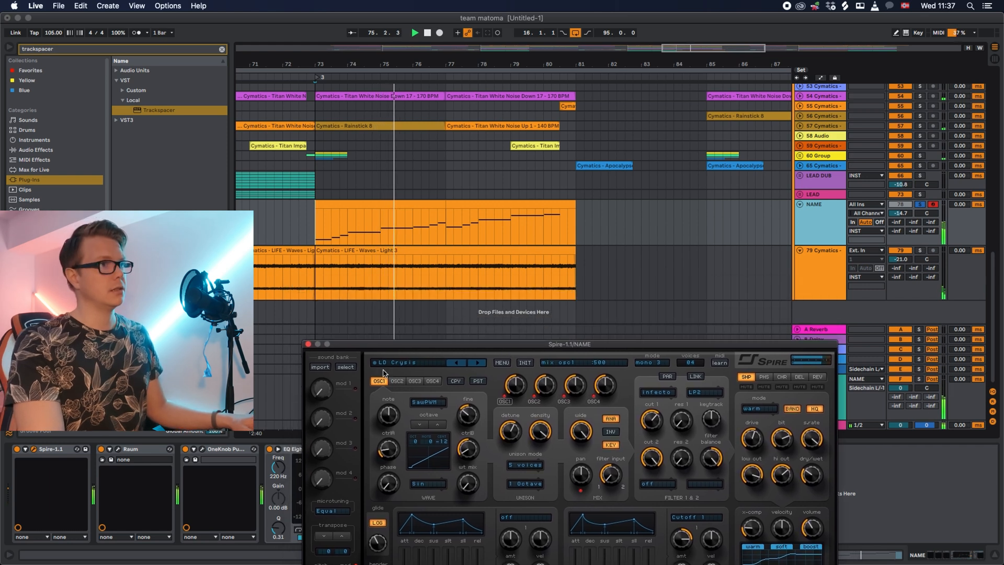
left_click(308, 343)
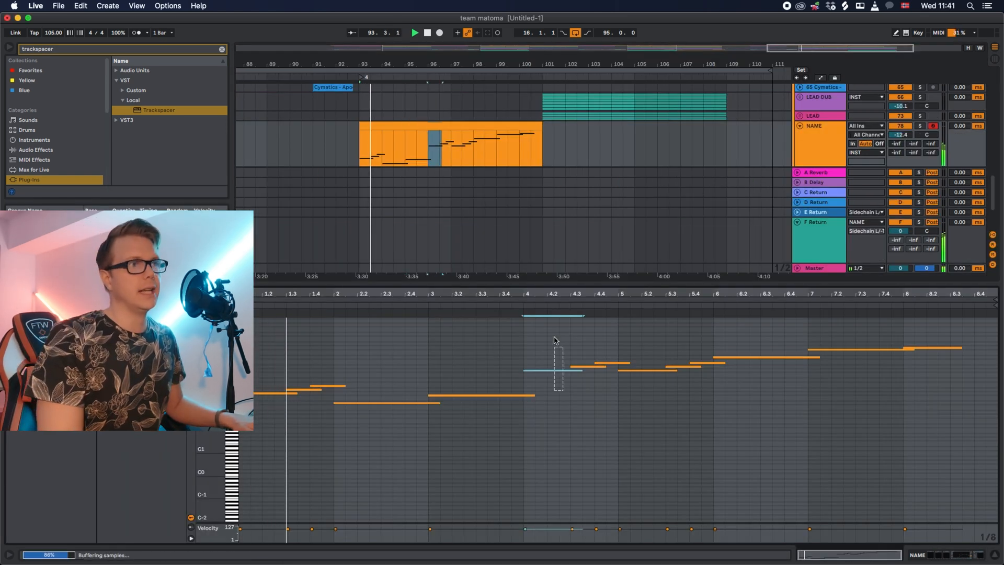
Step: Lower the long note at the start of bar 4 and the two short notes following it by an octave
left_click_drag(555, 341, 555, 340)
left_click_drag(593, 379, 635, 325)
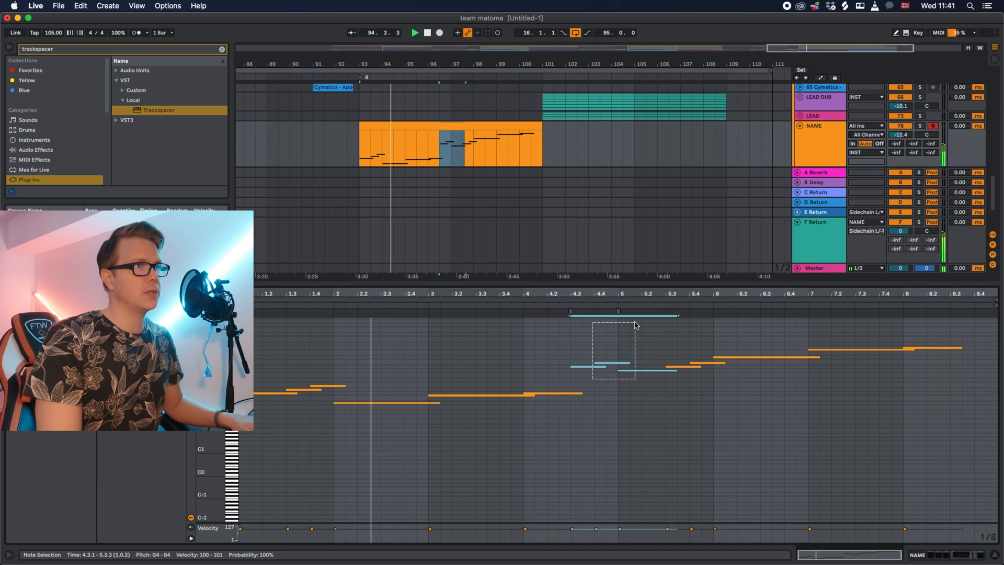
left_click_drag(615, 385, 600, 358)
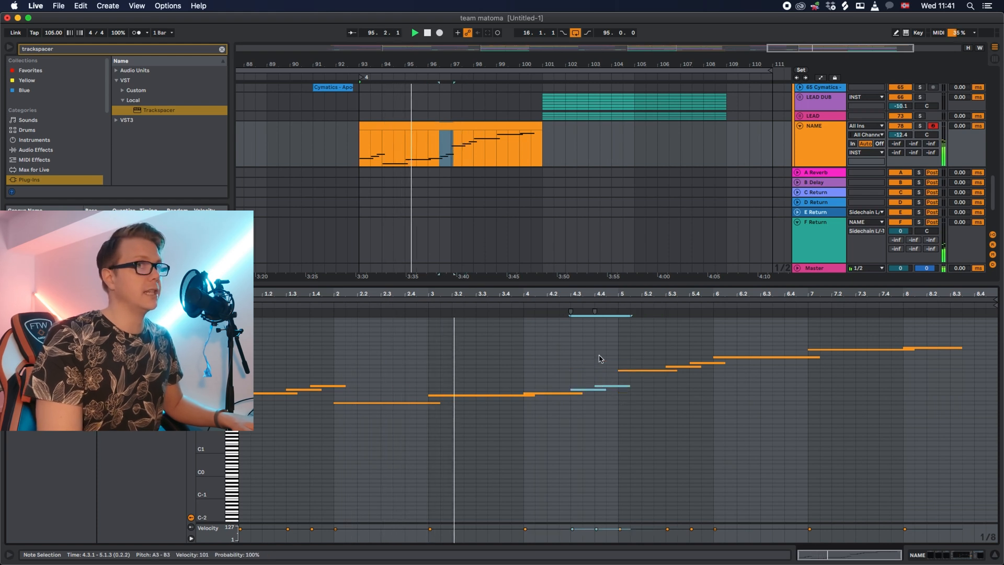
Step: Delete the two short notes at the end of bar 4 and all the notes from bar 5 onward
left_click(631, 417)
left_click_drag(608, 418, 619, 394)
key("Delete")
left_click_drag(640, 429, 245, 366)
key("Delete")
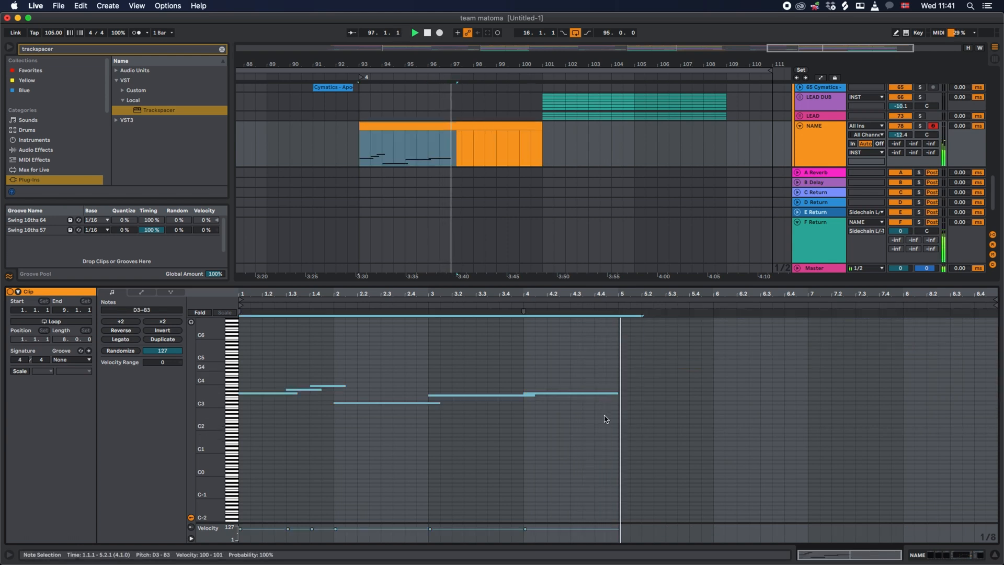
Step: Copy the notes of the first four bars and paste them at bar 5 of the same clip
key("super+c")
left_click(617, 354)
key("super+v")
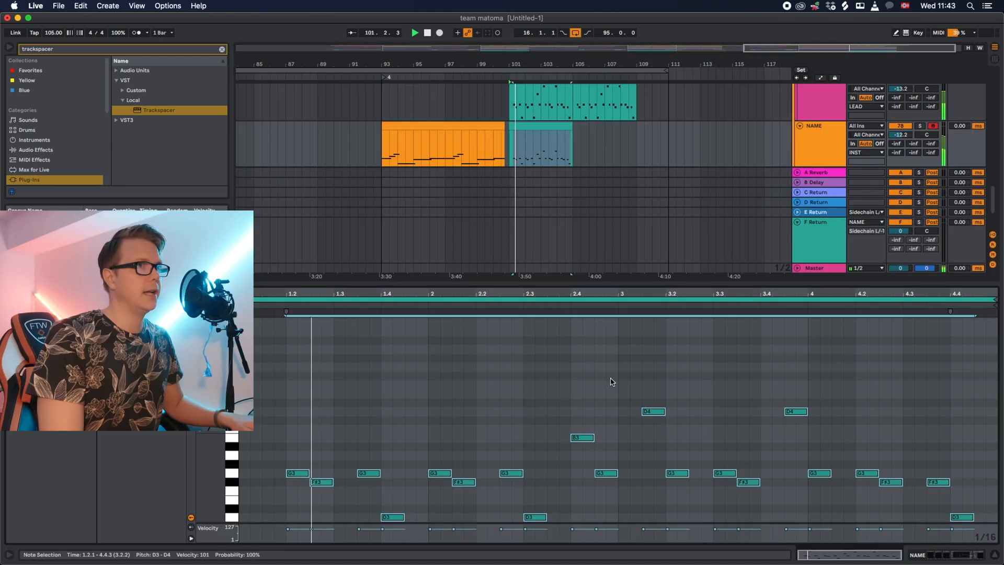
Step: Duplicate the four-bar teal clip at bar 101 on the NAME track so the copy starts at bar 105
scroll(324, 350, "down", 5)
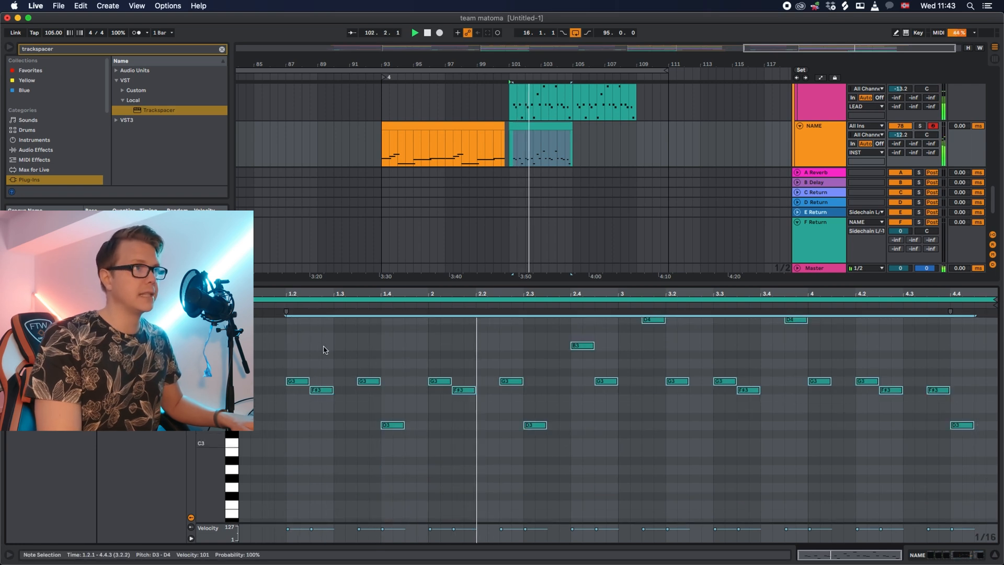
key("shift+Tab")
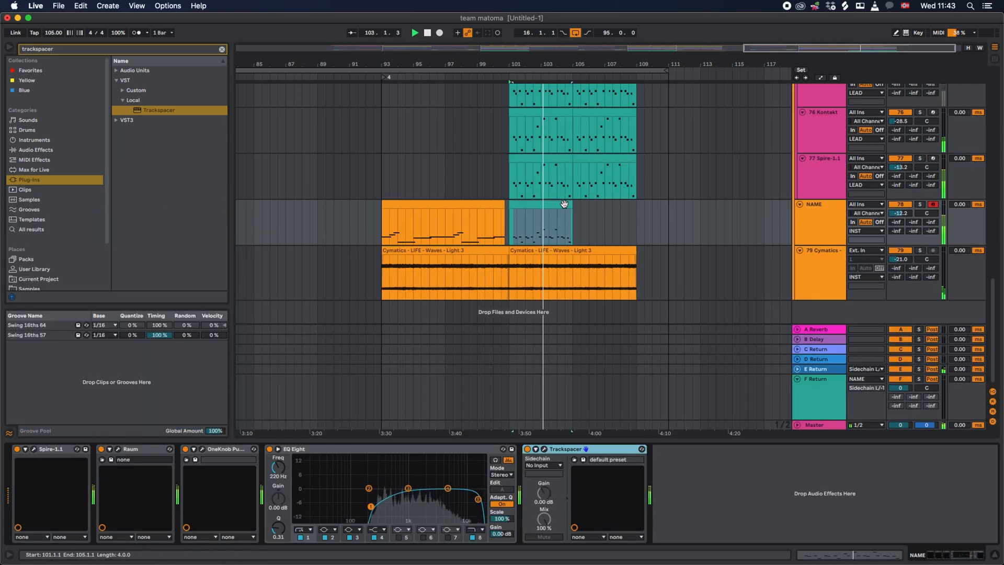
left_click(562, 204)
key("super+d")
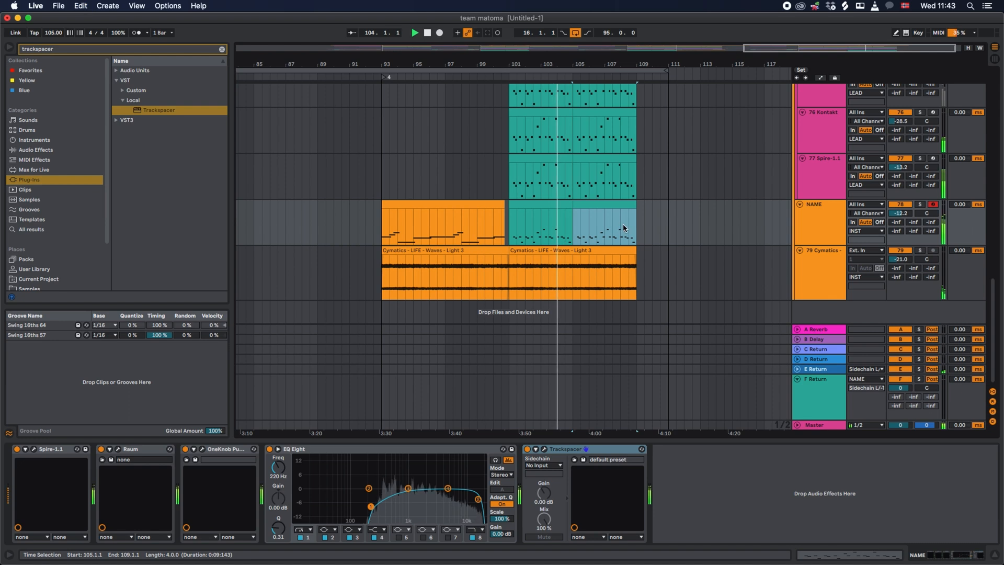
scroll(622, 225, "up", 2)
left_click(485, 264)
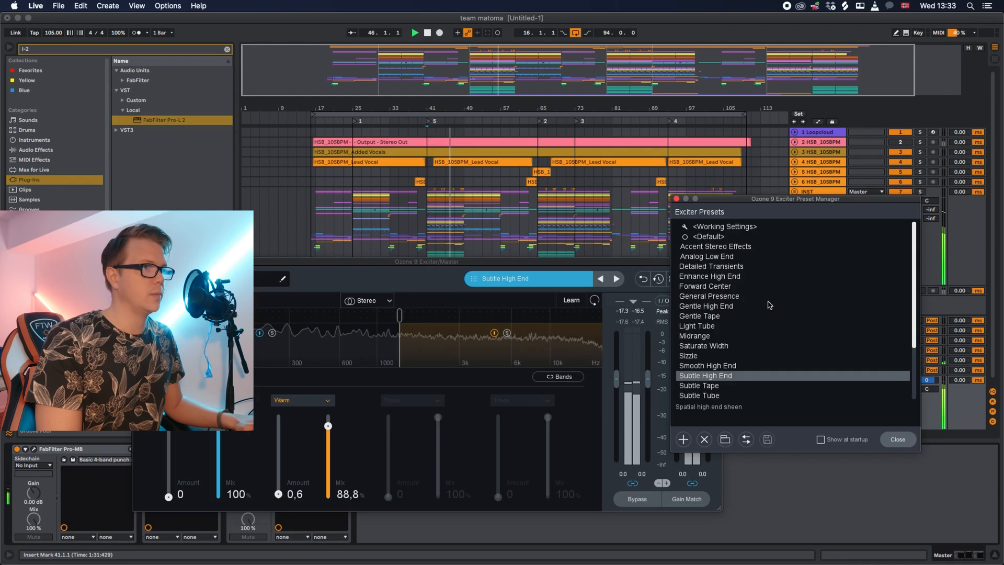
Step: Browse the Ozone 9 Exciter presets on the master and load Thick and Fuzzy
scroll(753, 324, "down", 4)
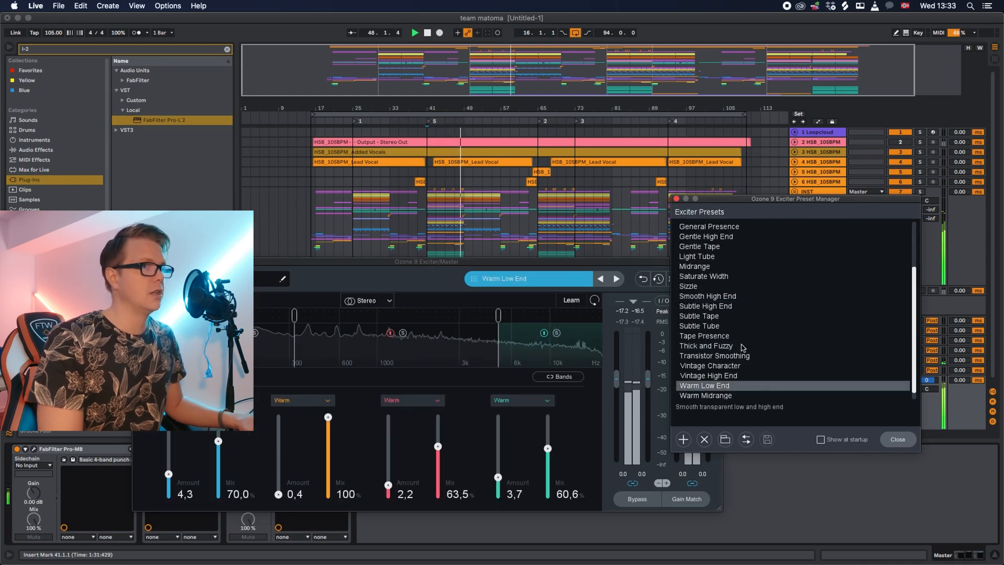
left_click(742, 347)
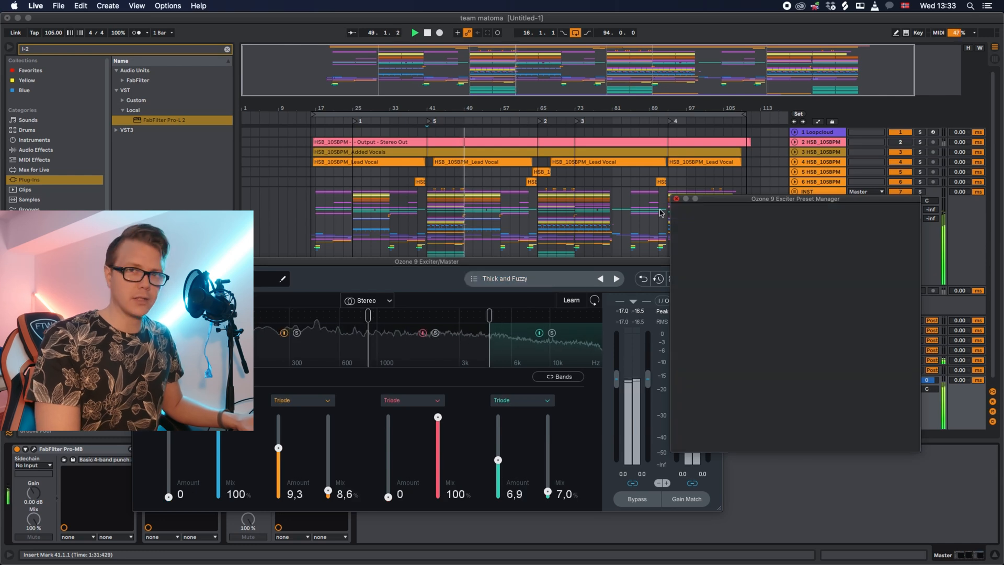